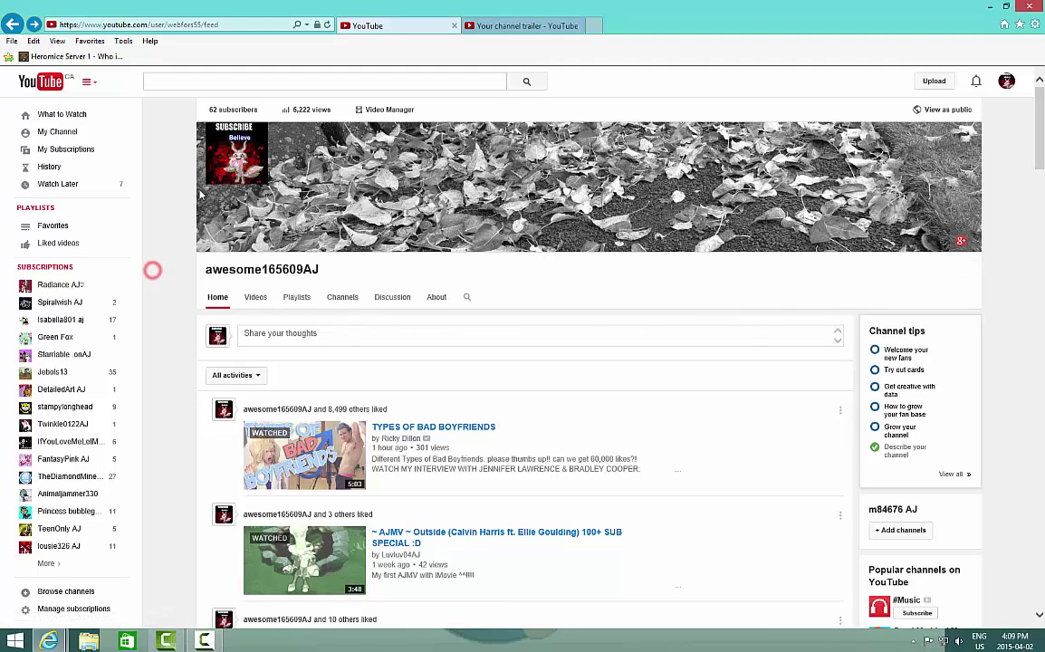
Visit the channel trailer guide page and return to the awesome165609AJ channel home.
{"action": "left_click", "coordinate": [526, 26]}
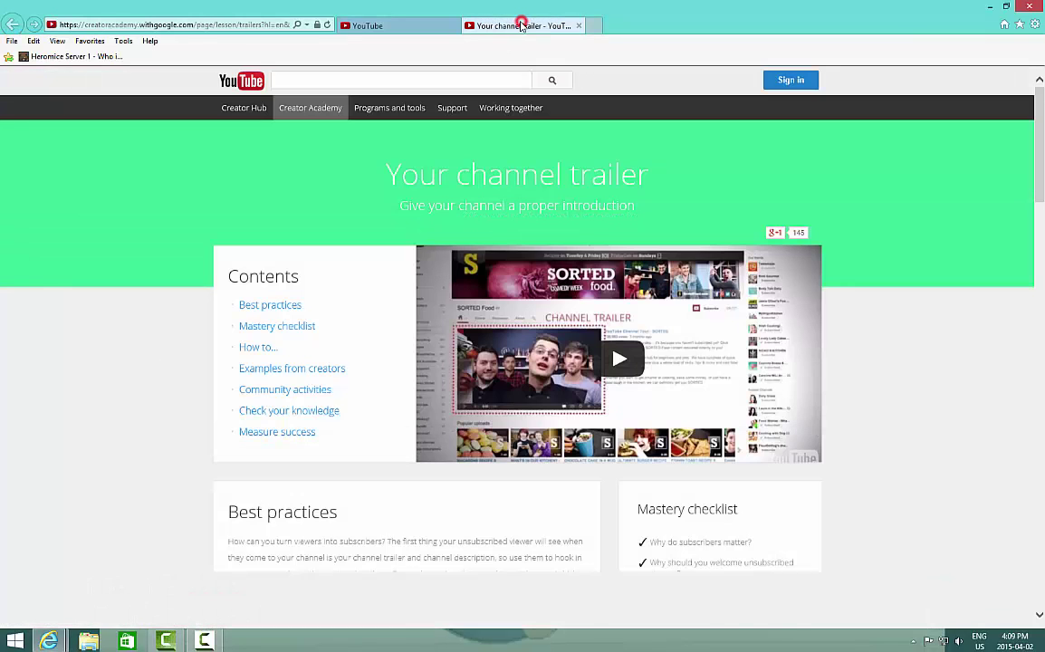
{"action": "left_click", "coordinate": [369, 25]}
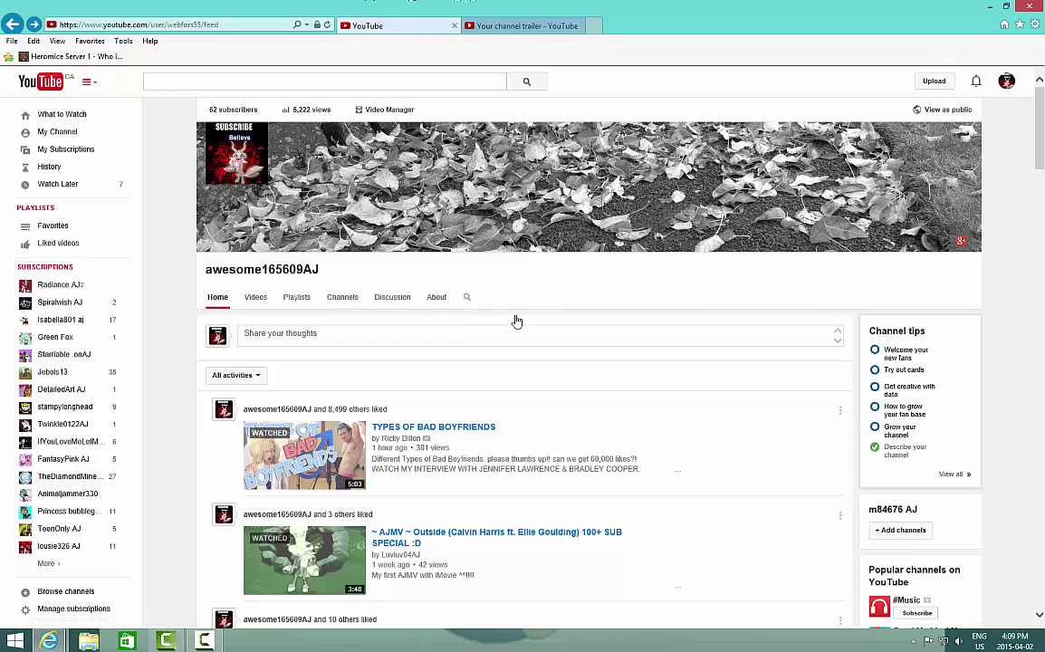
{"action": "left_click", "coordinate": [174, 299]}
{"action": "right_click", "coordinate": [403, 342]}
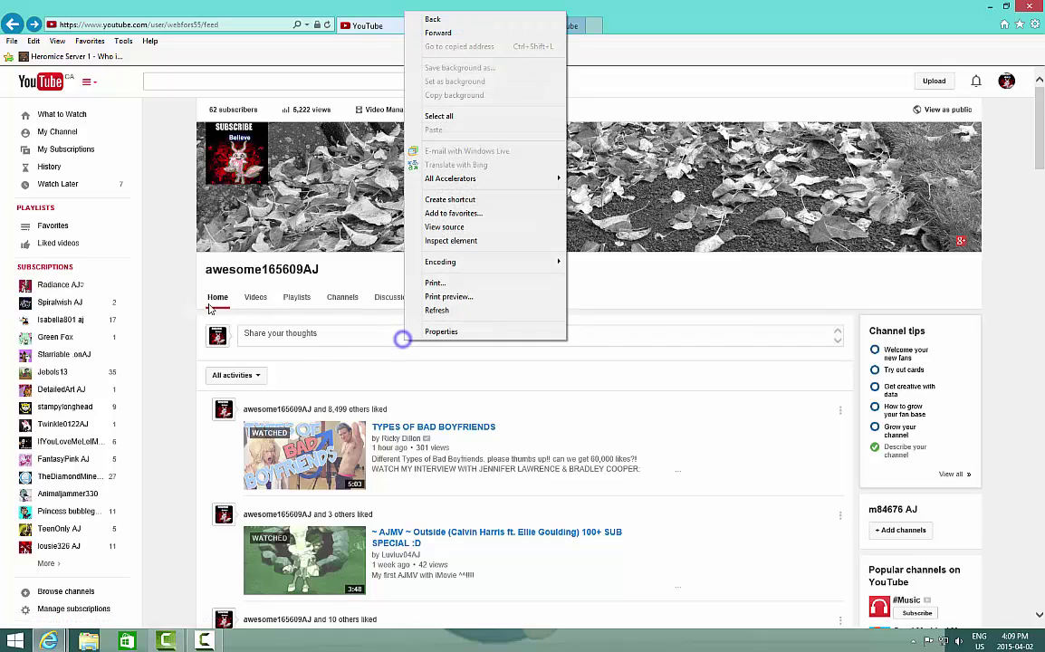
{"action": "left_click", "coordinate": [163, 324]}
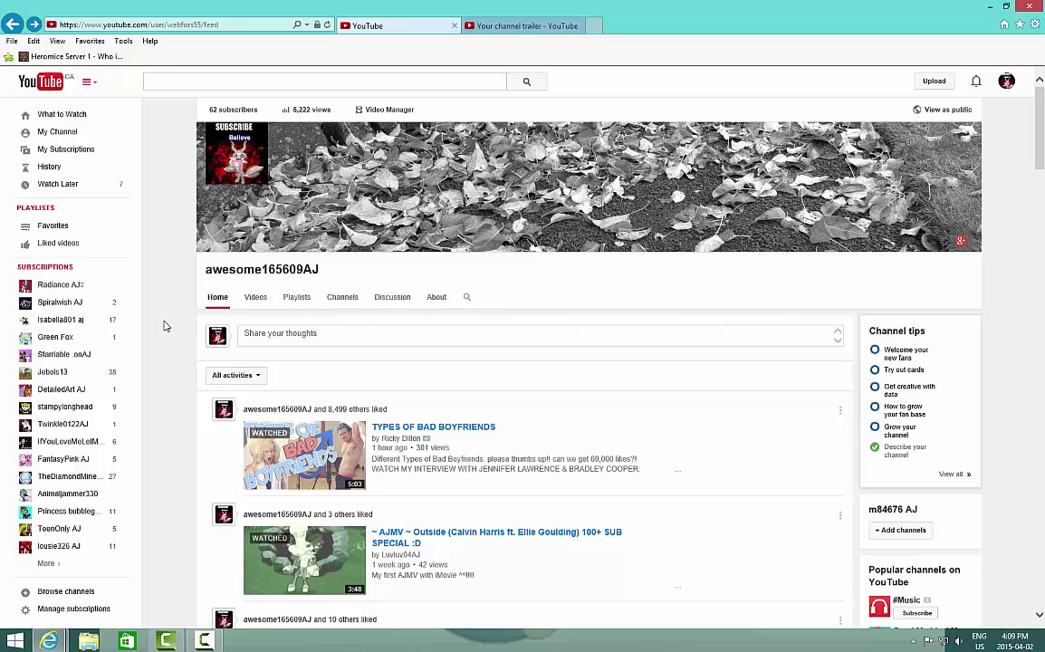
Check the signed-in account and its channels, then close the account details.
{"action": "left_click", "coordinate": [1007, 81]}
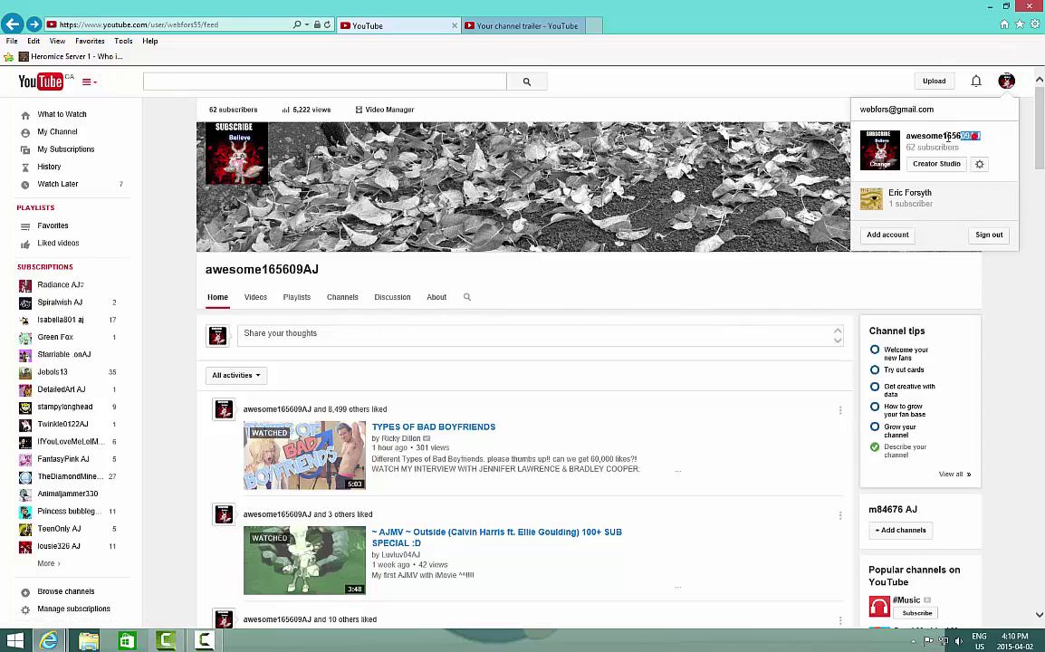
{"action": "left_click", "coordinate": [1013, 276]}
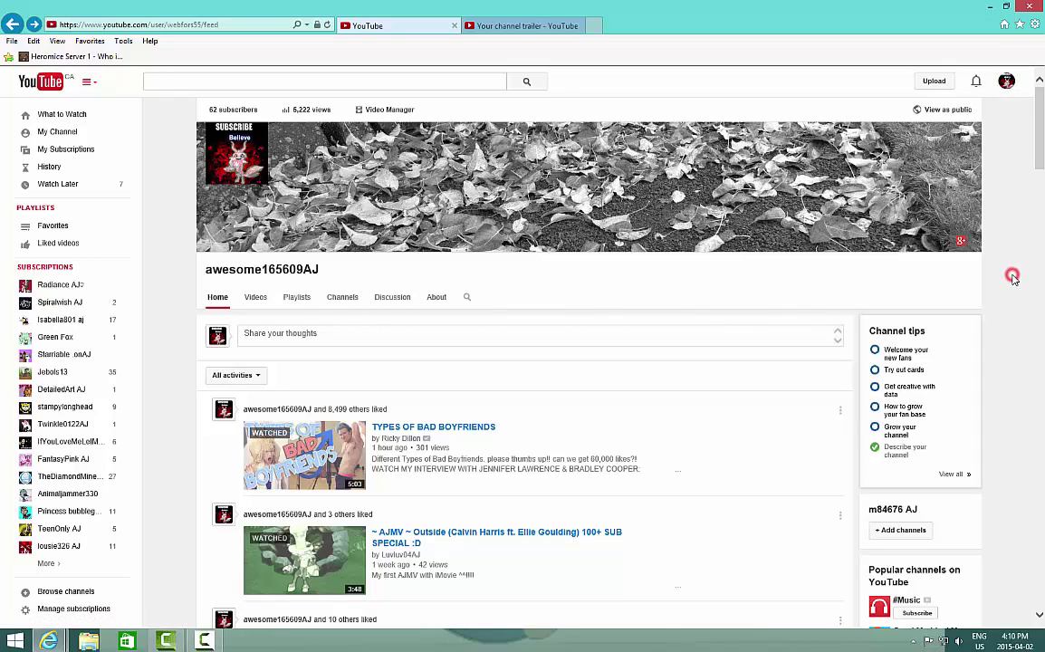
{"action": "right_click", "coordinate": [883, 276]}
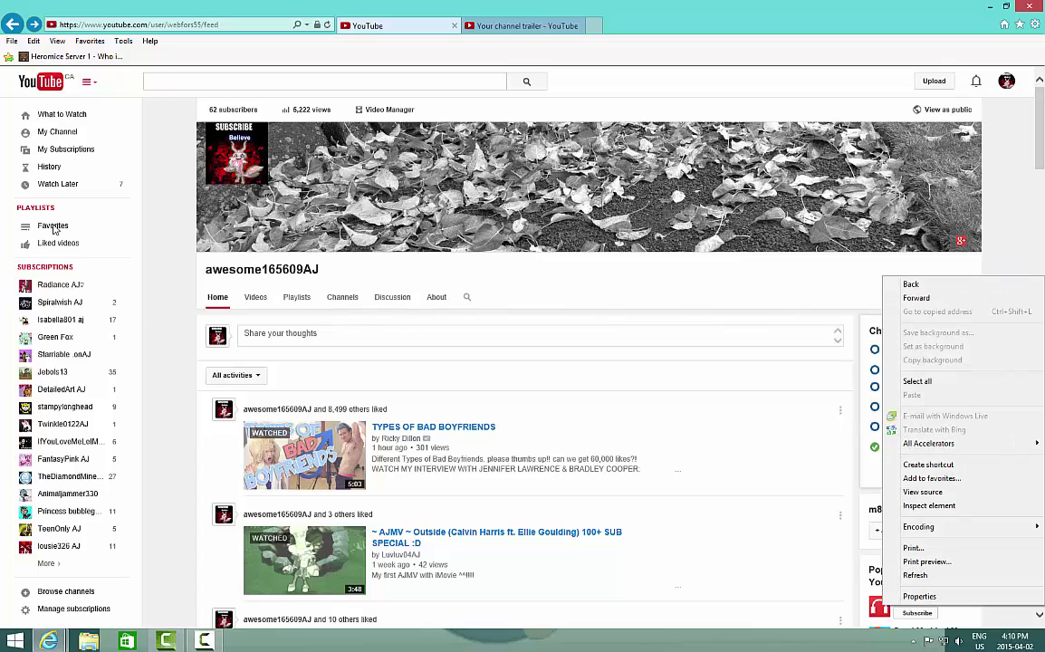
{"action": "left_click", "coordinate": [152, 274]}
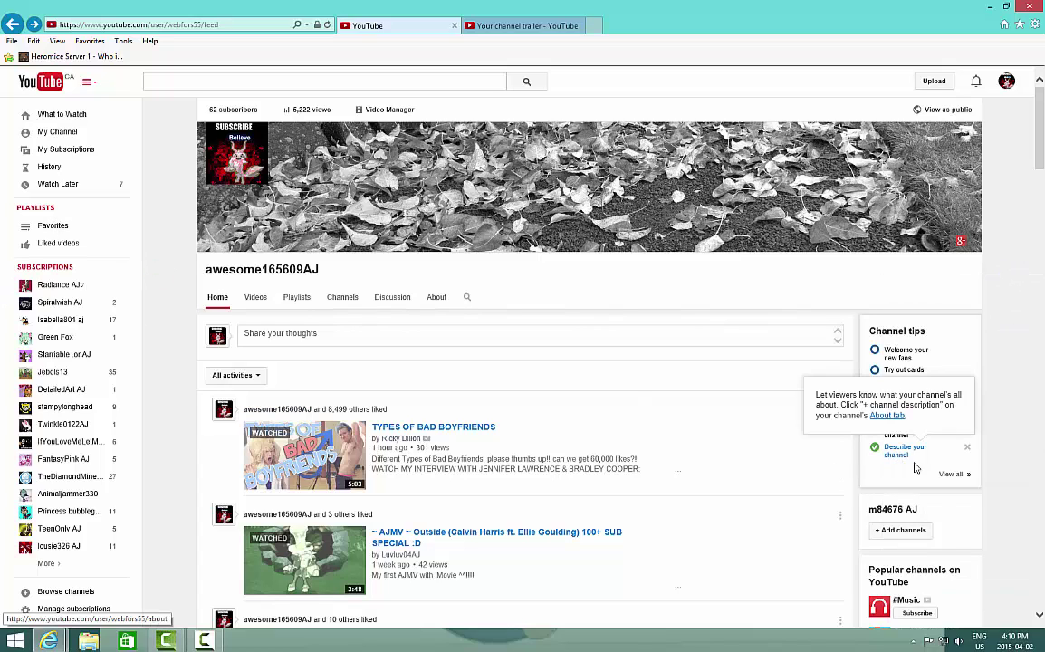
{"action": "right_click", "coordinate": [1026, 490]}
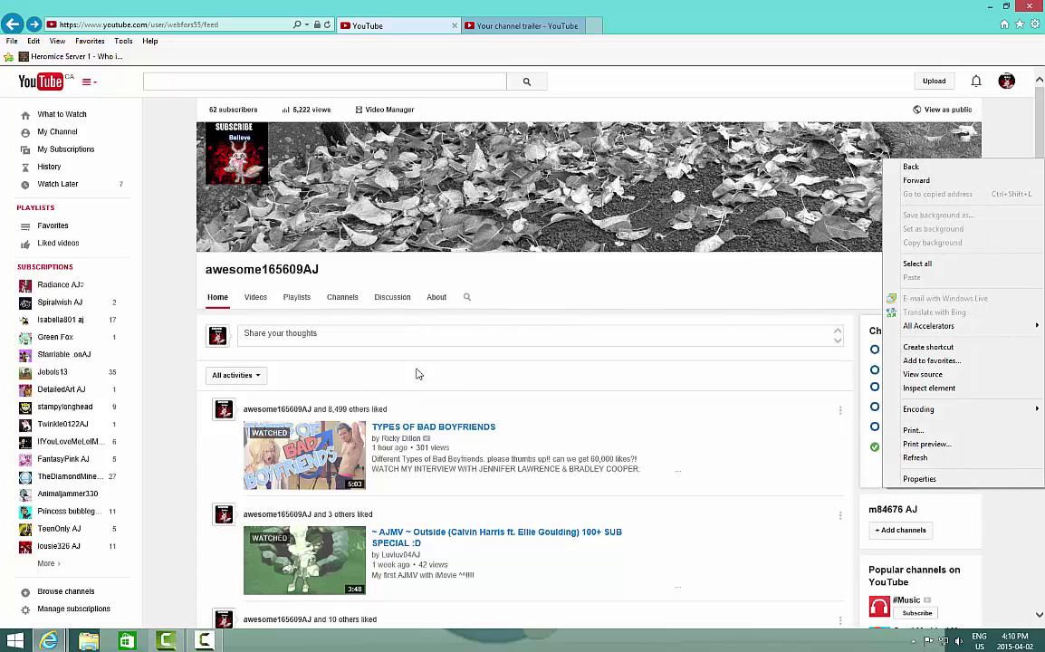
{"action": "left_click", "coordinate": [177, 328]}
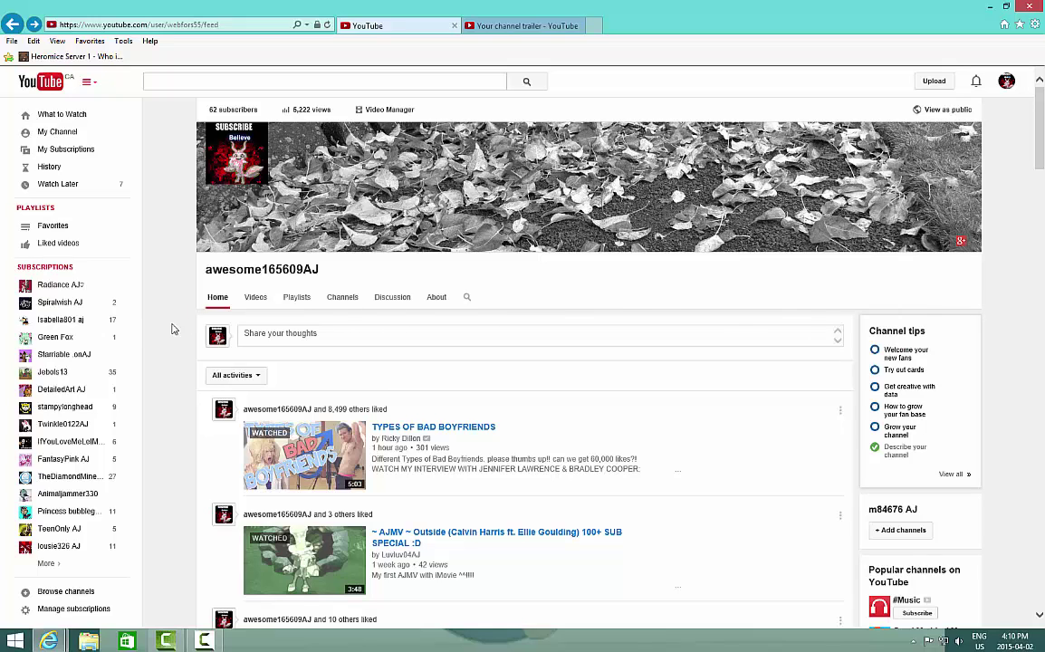
Open the awesome165609AJ channel's Subscriptions list.
{"action": "left_click", "coordinate": [150, 317]}
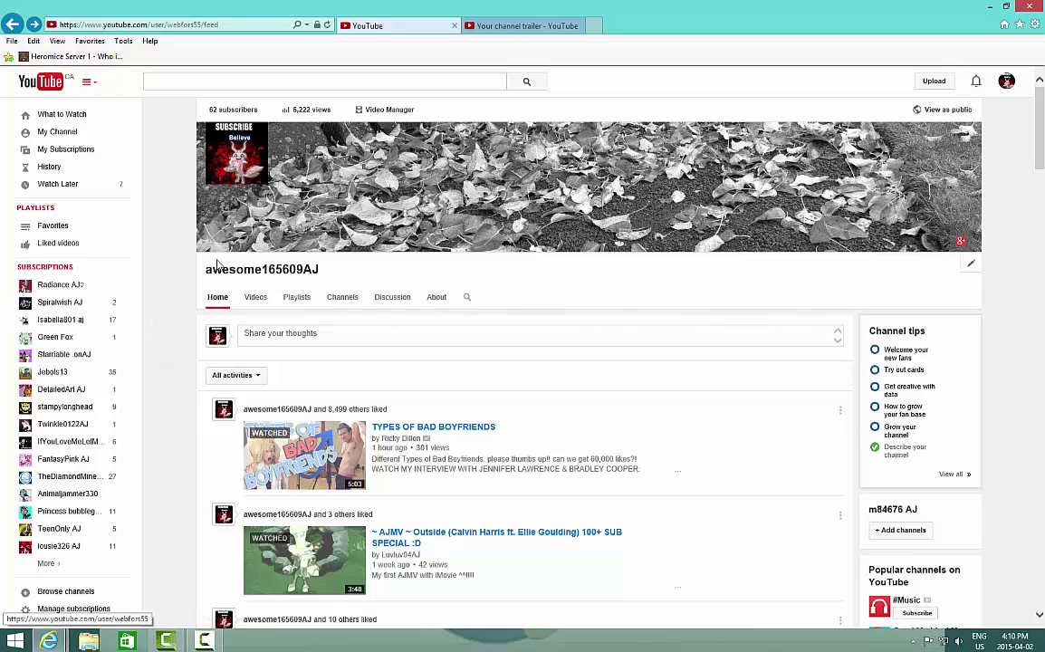
{"action": "mouse_move", "coordinate": [258, 249]}
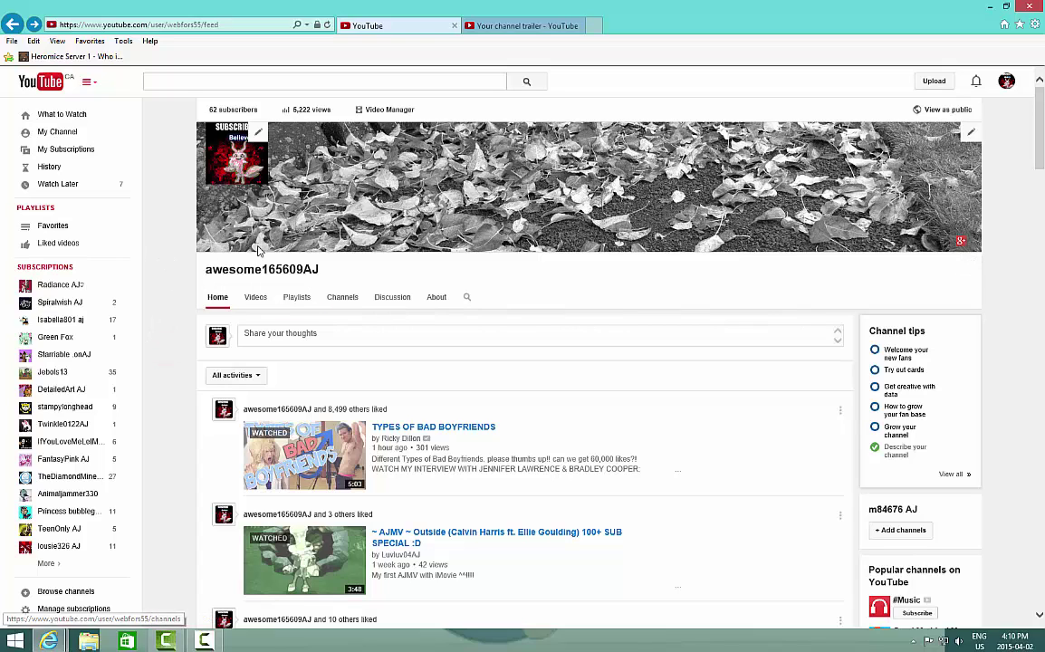
{"action": "right_click", "coordinate": [408, 376]}
{"action": "left_click", "coordinate": [182, 374]}
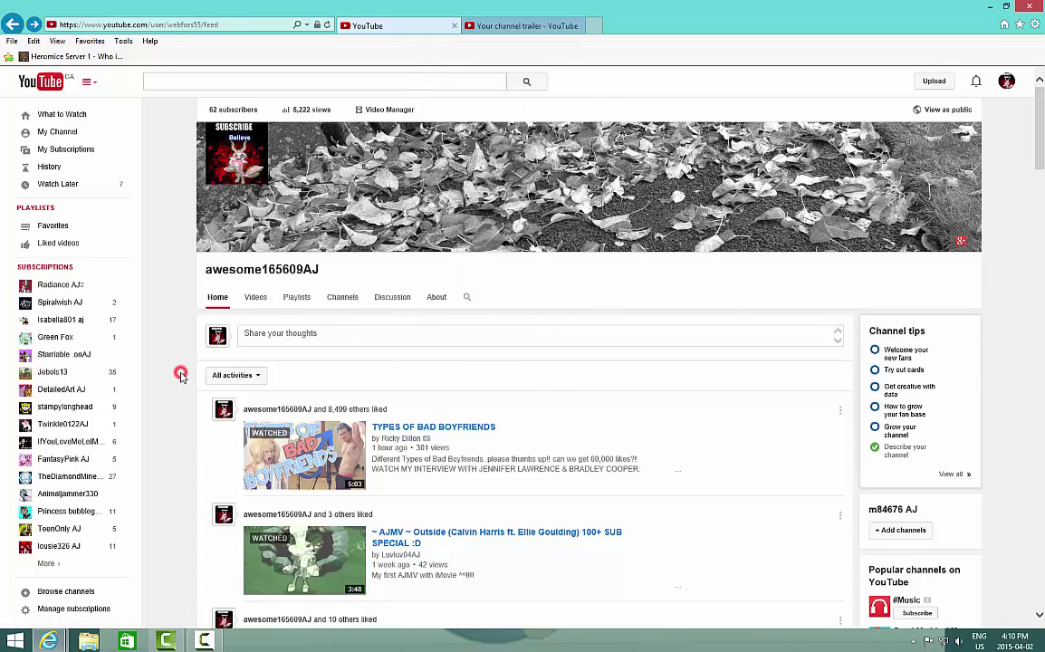
{"action": "left_click", "coordinate": [342, 297]}
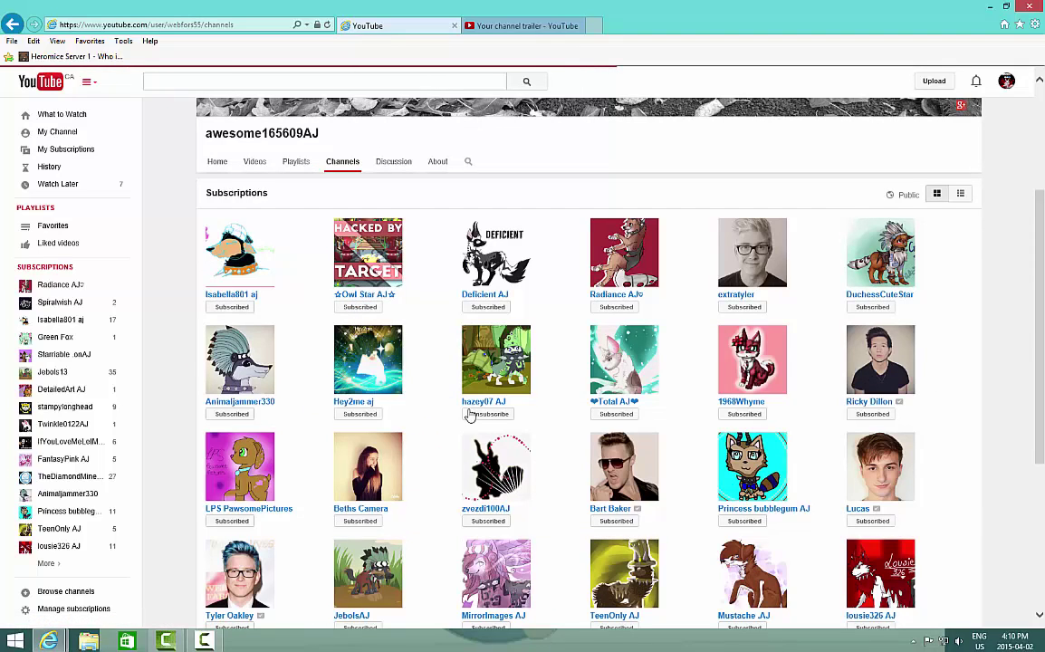
{"action": "right_click", "coordinate": [883, 299]}
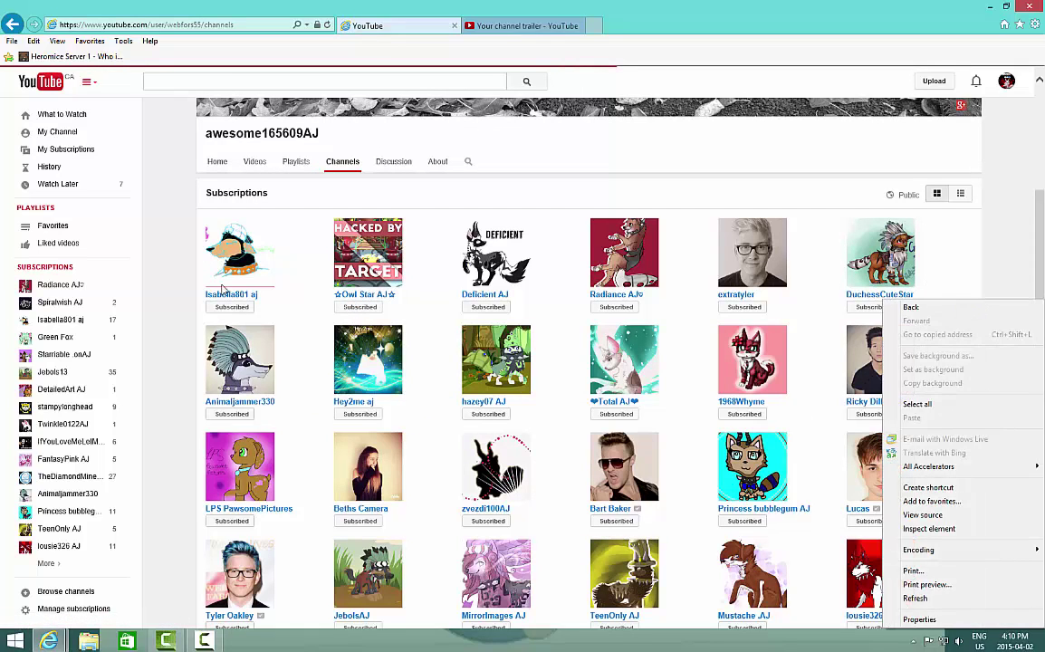
{"action": "left_click", "coordinate": [127, 288]}
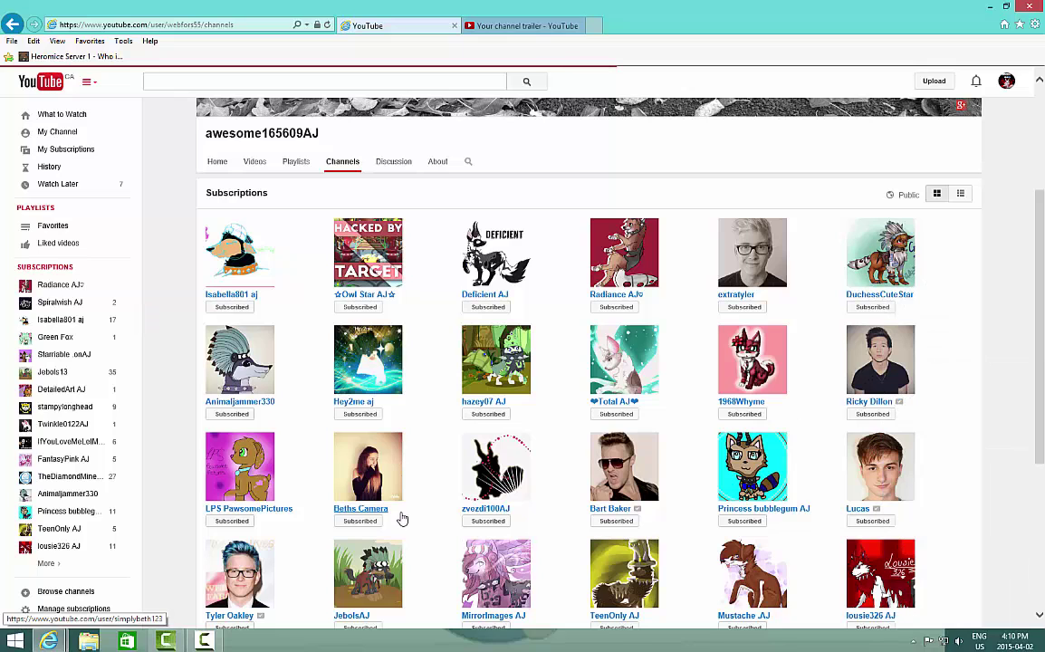
{"action": "scroll", "coordinate": [433, 525], "scroll_direction": "down", "scroll_amount": 5}
{"action": "scroll", "coordinate": [433, 525], "scroll_direction": "down", "scroll_amount": 3}
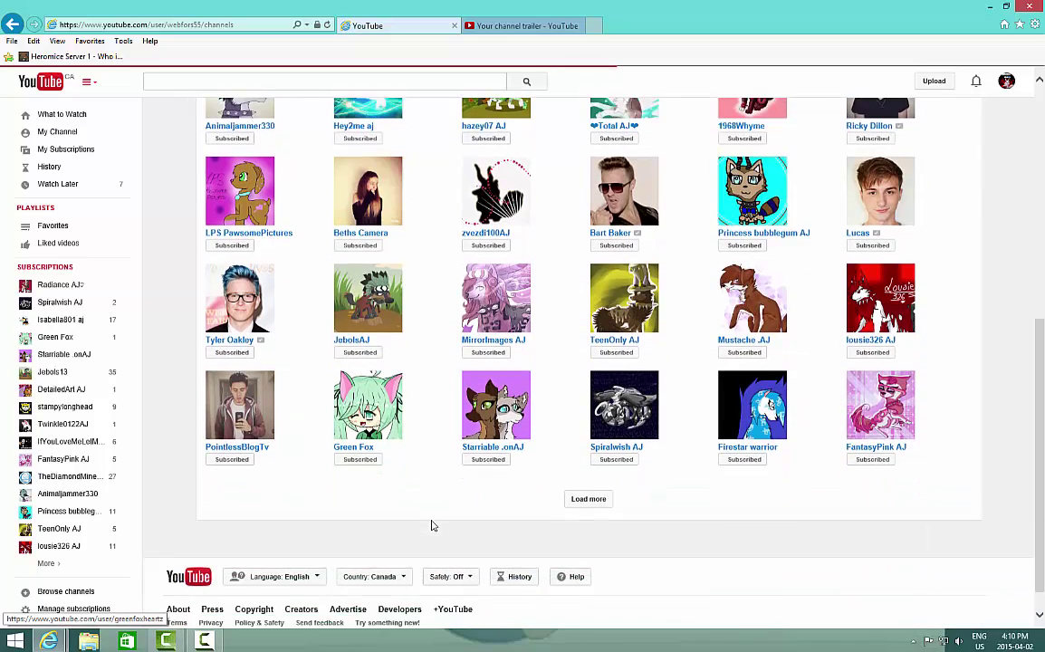
{"action": "scroll", "coordinate": [433, 525], "scroll_direction": "down", "scroll_amount": 1}
Load more subscribed channels, down to PonyPals4Ever and IfYouLoveMeLetMeGo.
{"action": "left_click", "coordinate": [589, 482]}
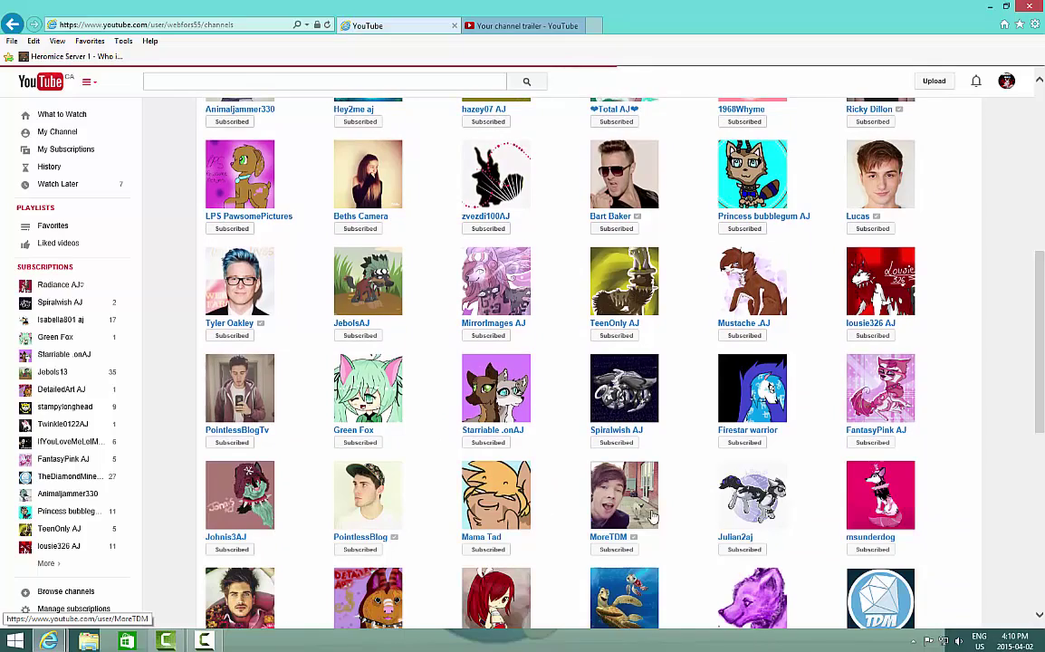
{"action": "scroll", "coordinate": [653, 516], "scroll_direction": "down", "scroll_amount": 2}
{"action": "scroll", "coordinate": [634, 507], "scroll_direction": "down", "scroll_amount": 2}
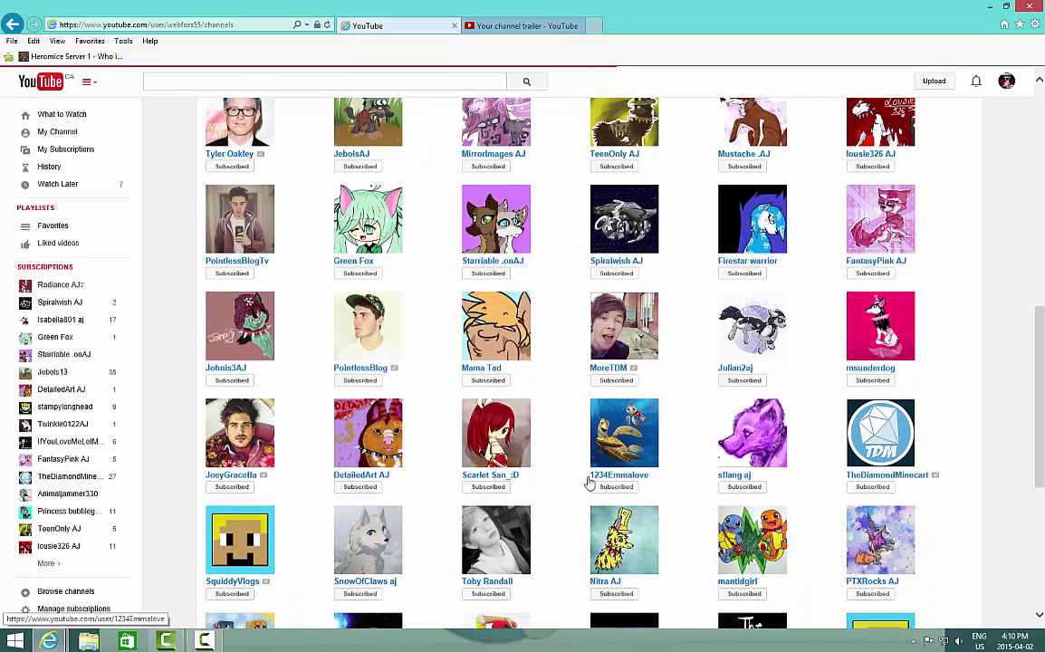
{"action": "scroll", "coordinate": [588, 484], "scroll_direction": "down", "scroll_amount": 3}
{"action": "scroll", "coordinate": [580, 483], "scroll_direction": "down", "scroll_amount": 3}
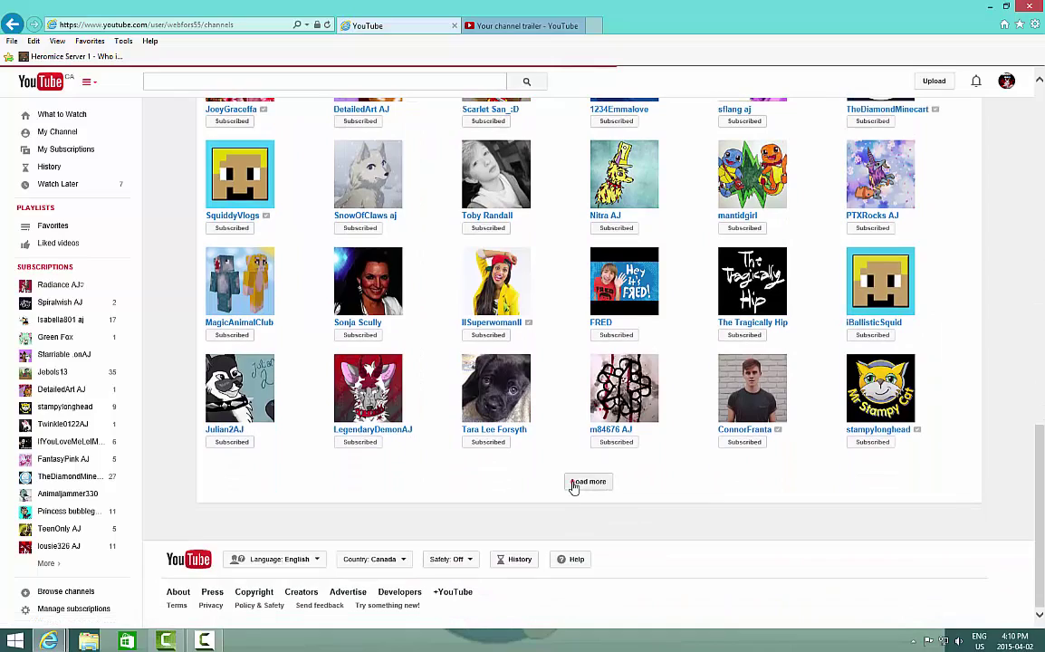
{"action": "left_click", "coordinate": [573, 484]}
{"action": "scroll", "coordinate": [573, 486], "scroll_direction": "down", "scroll_amount": 1}
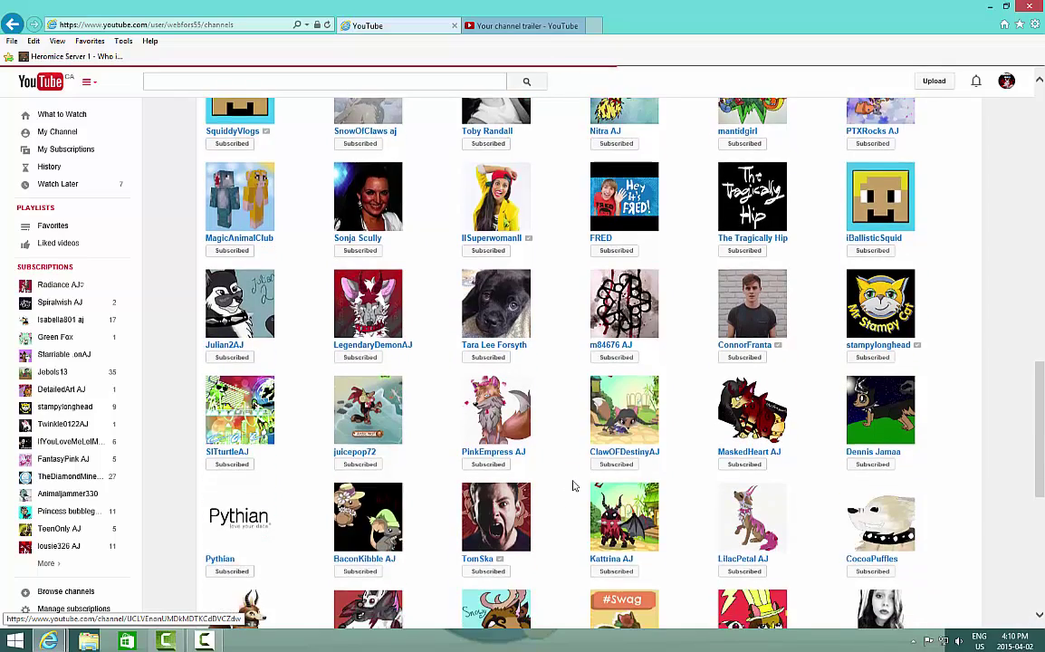
{"action": "scroll", "coordinate": [573, 486], "scroll_direction": "down", "scroll_amount": 2}
{"action": "scroll", "coordinate": [573, 486], "scroll_direction": "down", "scroll_amount": 2}
{"action": "scroll", "coordinate": [574, 486], "scroll_direction": "down", "scroll_amount": 2}
{"action": "scroll", "coordinate": [574, 486], "scroll_direction": "down", "scroll_amount": 2}
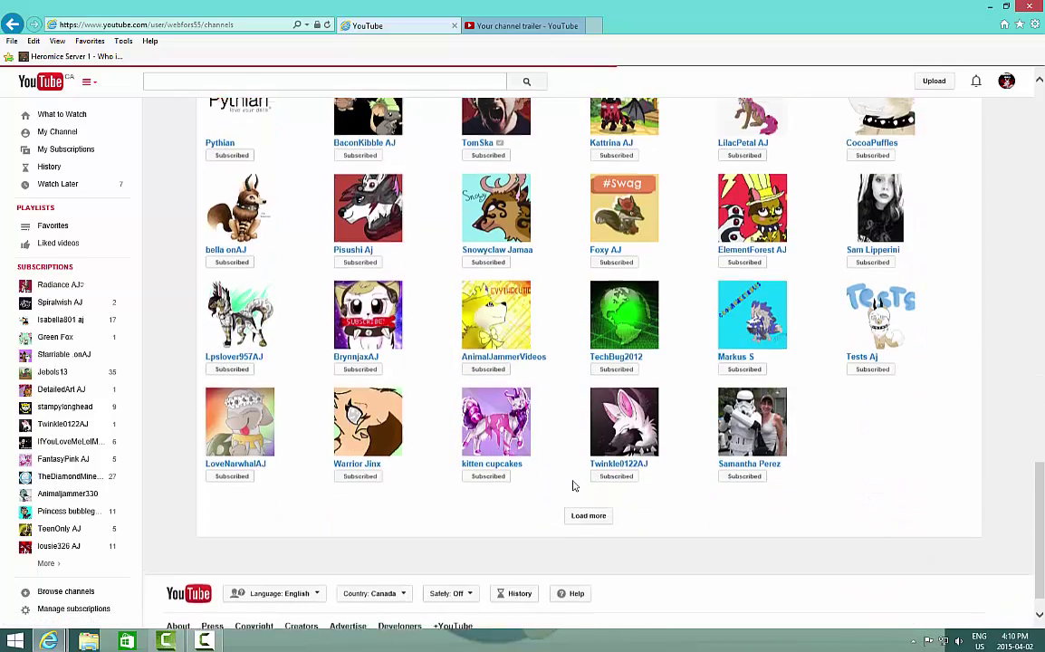
{"action": "left_click", "coordinate": [588, 516]}
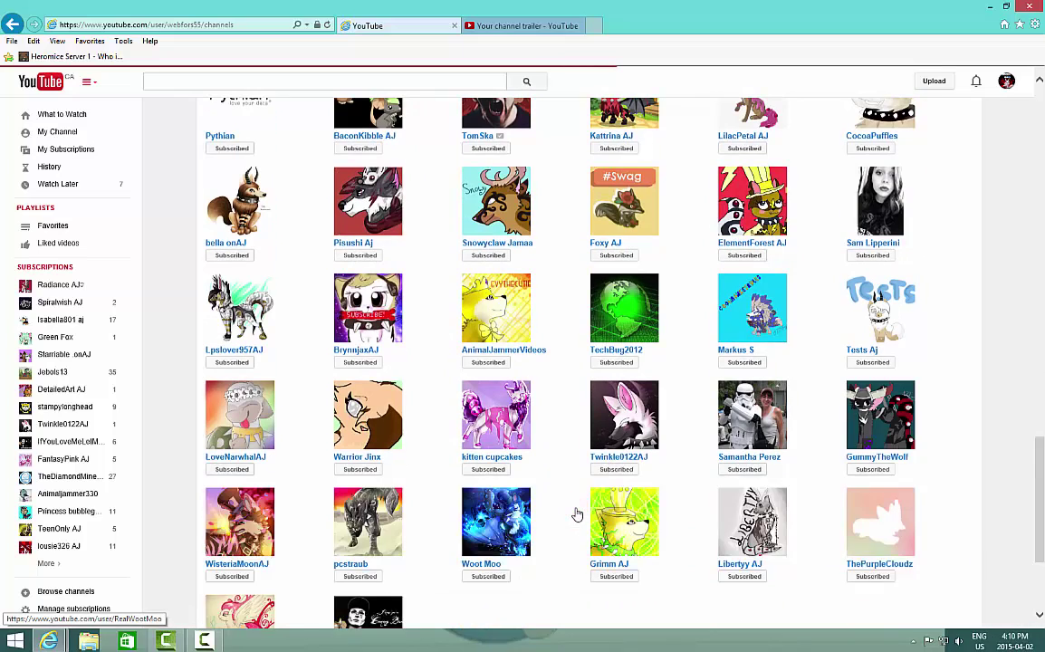
{"action": "scroll", "coordinate": [577, 515], "scroll_direction": "down", "scroll_amount": 2}
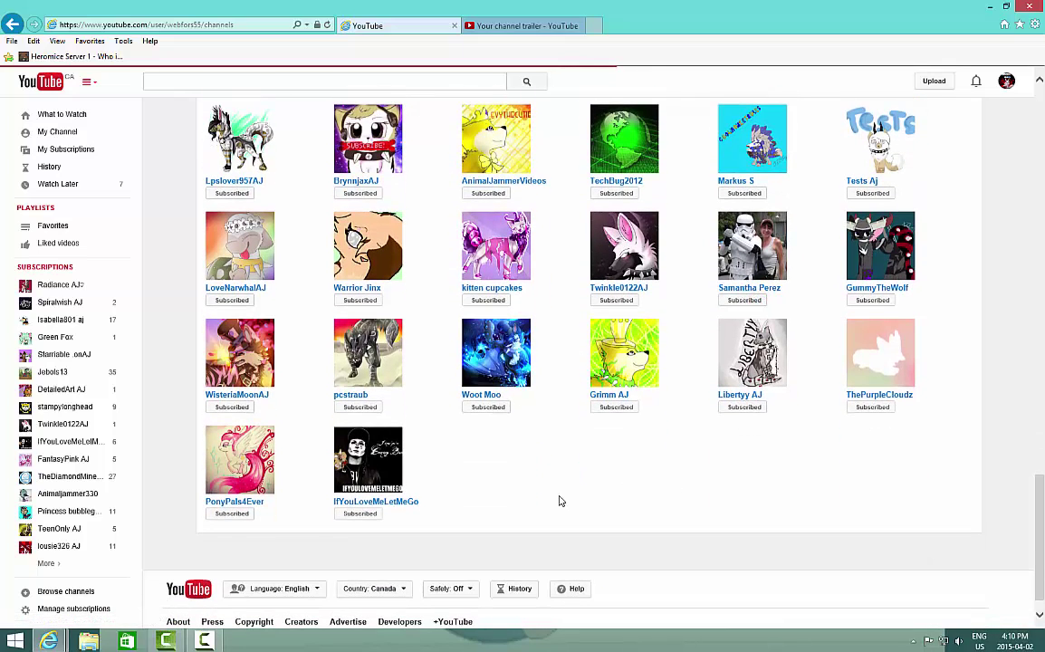
Refresh the awesome165609AJ Channels page from the right-click menu.
{"action": "right_click", "coordinate": [878, 490]}
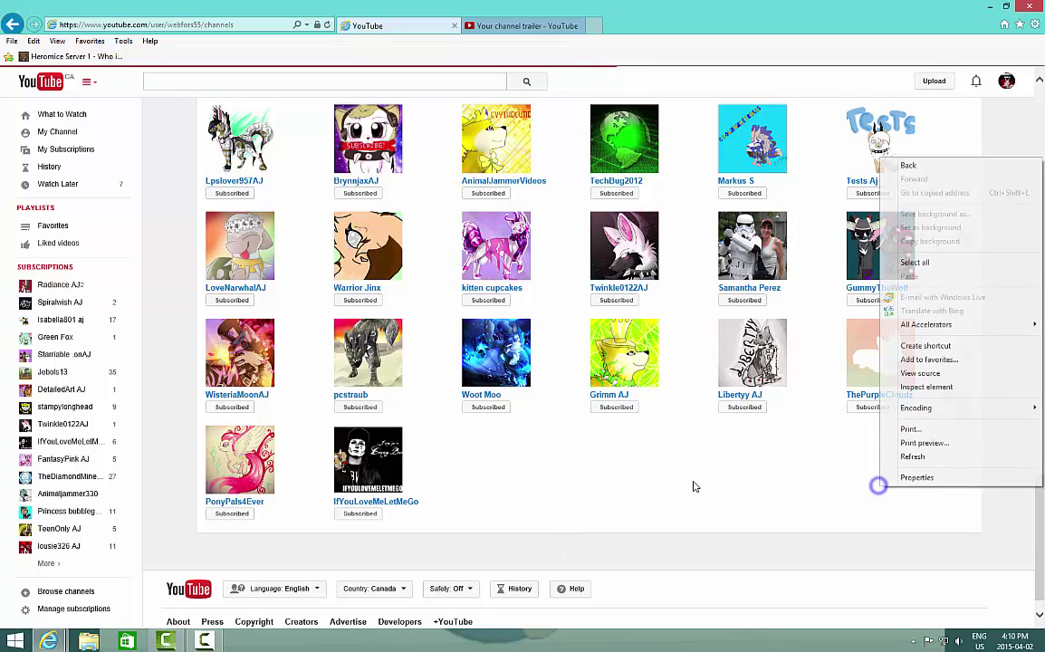
{"action": "left_click", "coordinate": [693, 486]}
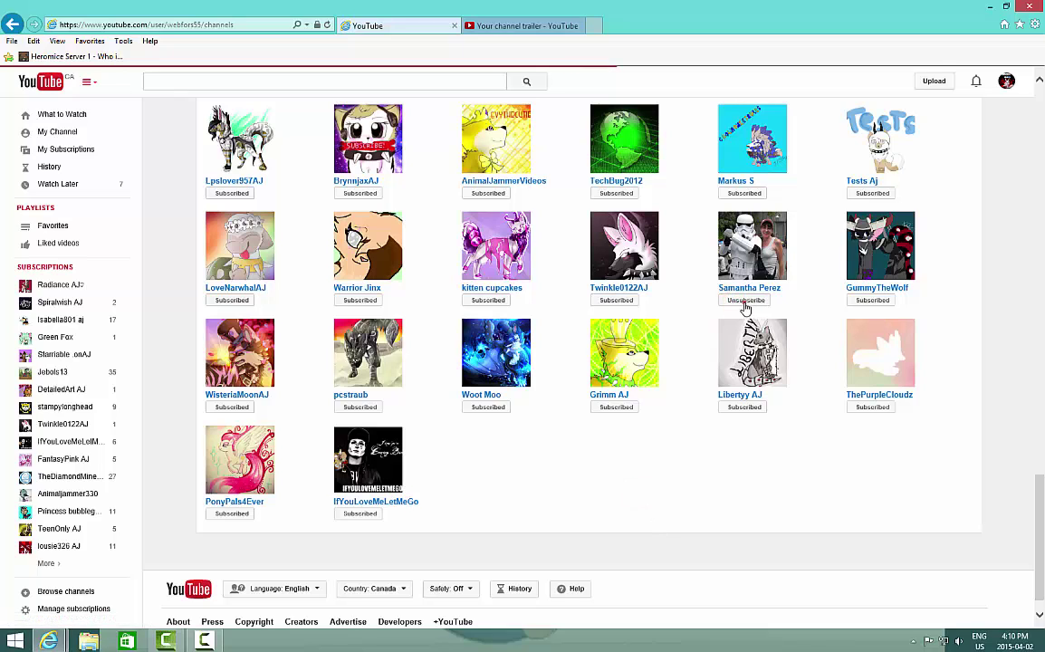
{"action": "right_click", "coordinate": [780, 473]}
{"action": "left_click", "coordinate": [510, 500]}
{"action": "scroll", "coordinate": [510, 499], "scroll_direction": "up", "scroll_amount": 3}
{"action": "scroll", "coordinate": [478, 442], "scroll_direction": "up", "scroll_amount": 3}
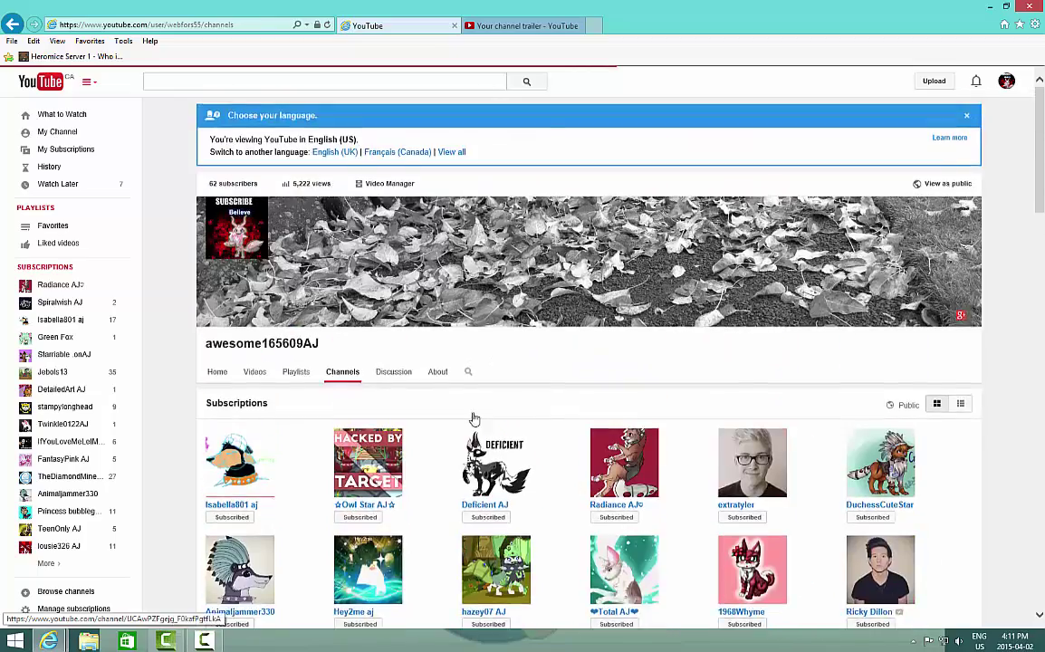
{"action": "scroll", "coordinate": [478, 442], "scroll_direction": "down", "scroll_amount": 8}
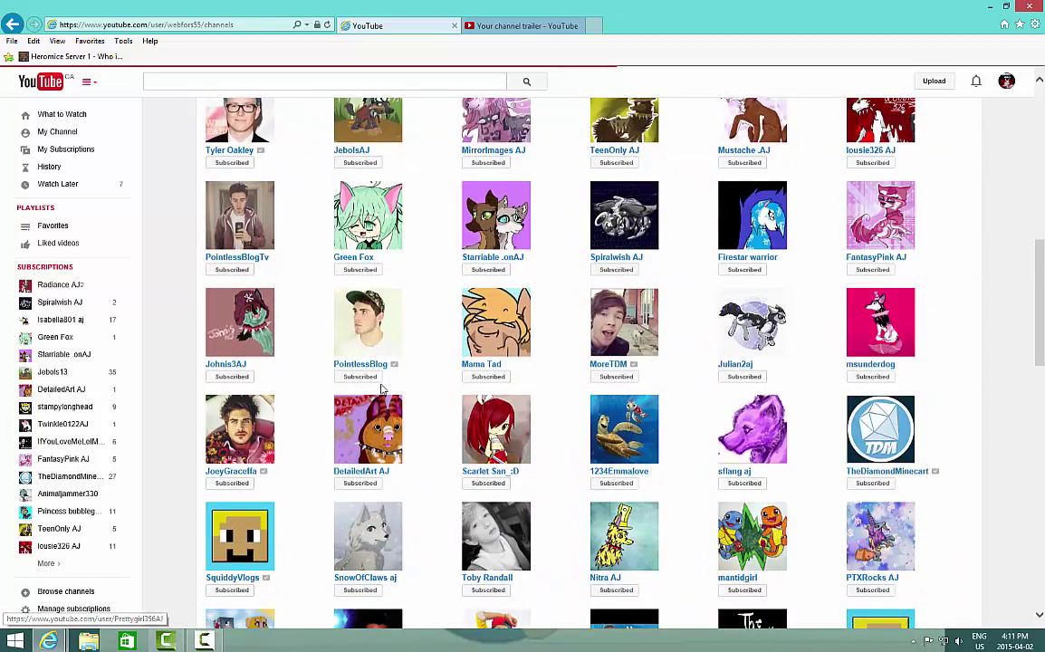
{"action": "scroll", "coordinate": [459, 405], "scroll_direction": "up", "scroll_amount": 10}
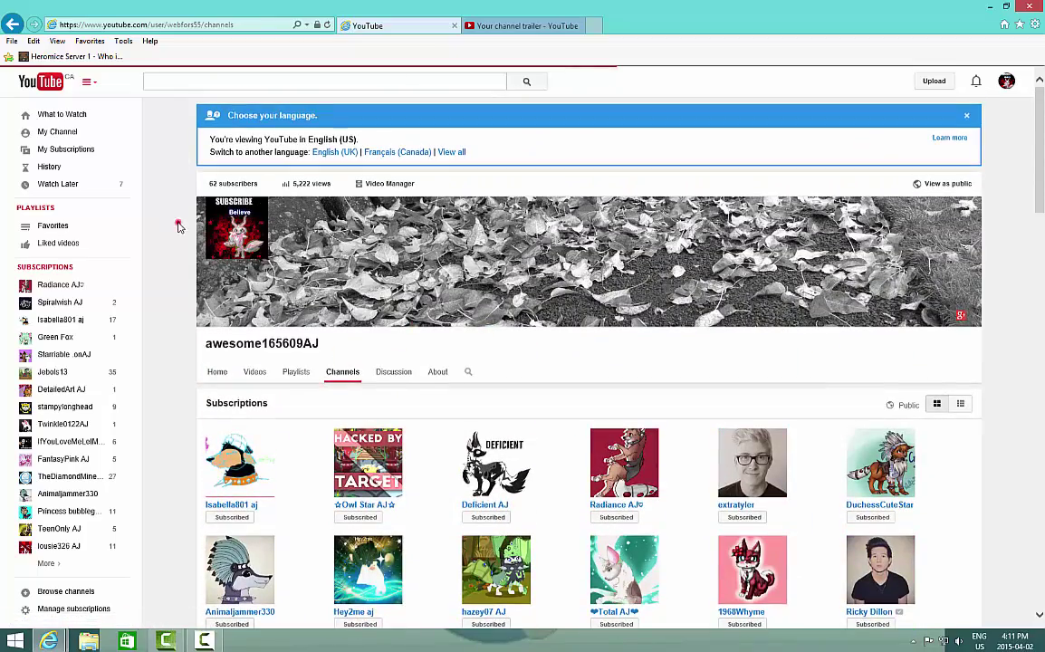
Flip to the channel trailer page and back, then close the Choose your language notice.
{"action": "left_click", "coordinate": [494, 26]}
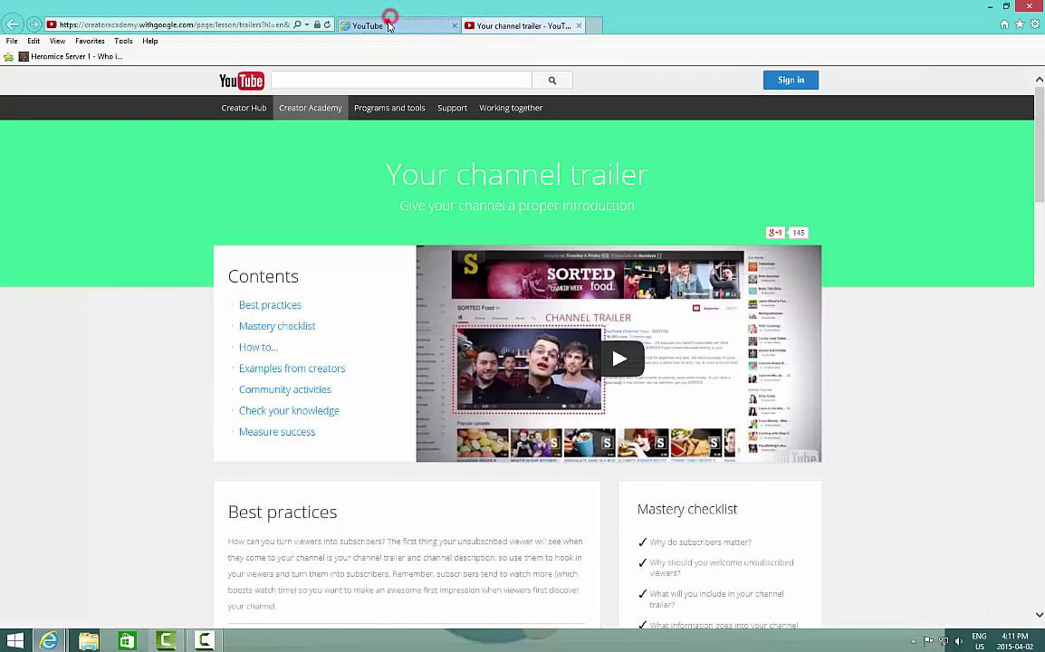
{"action": "left_click", "coordinate": [392, 24]}
{"action": "left_click", "coordinate": [968, 116]}
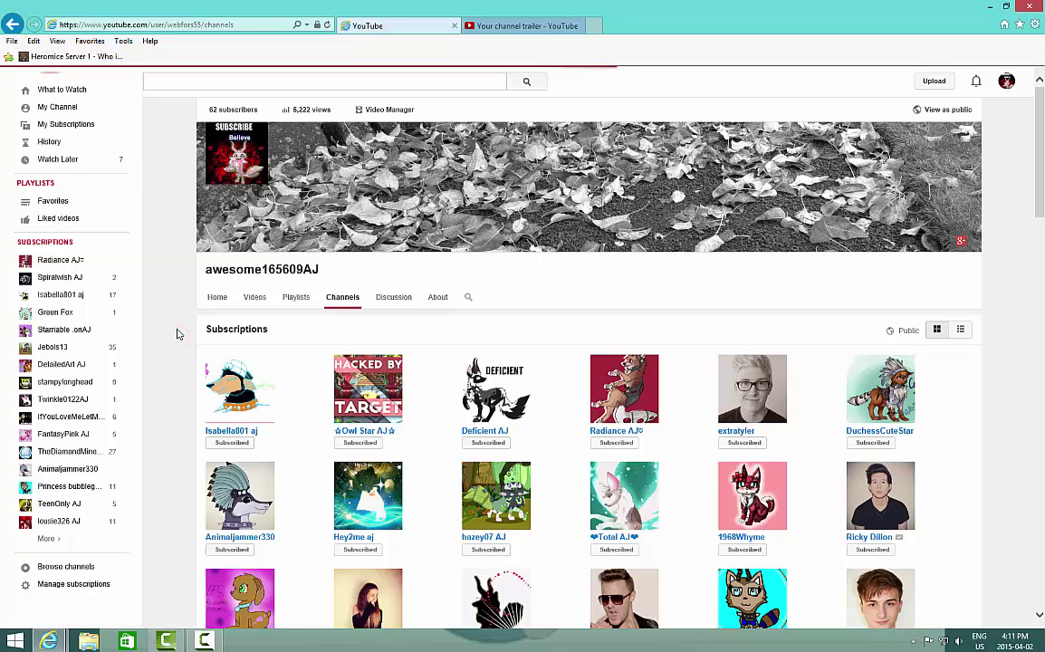
{"action": "right_click", "coordinate": [570, 346]}
{"action": "left_click", "coordinate": [158, 283]}
{"action": "left_click", "coordinate": [206, 641]}
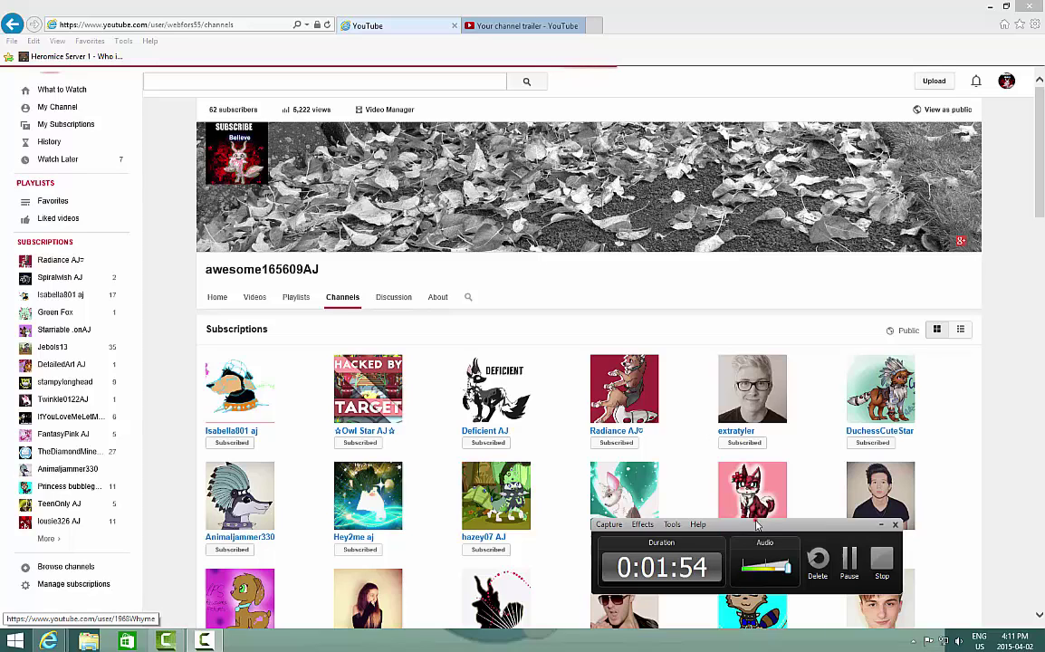
{"action": "left_click_drag", "start_coordinate": [753, 525], "coordinate": [785, 568]}
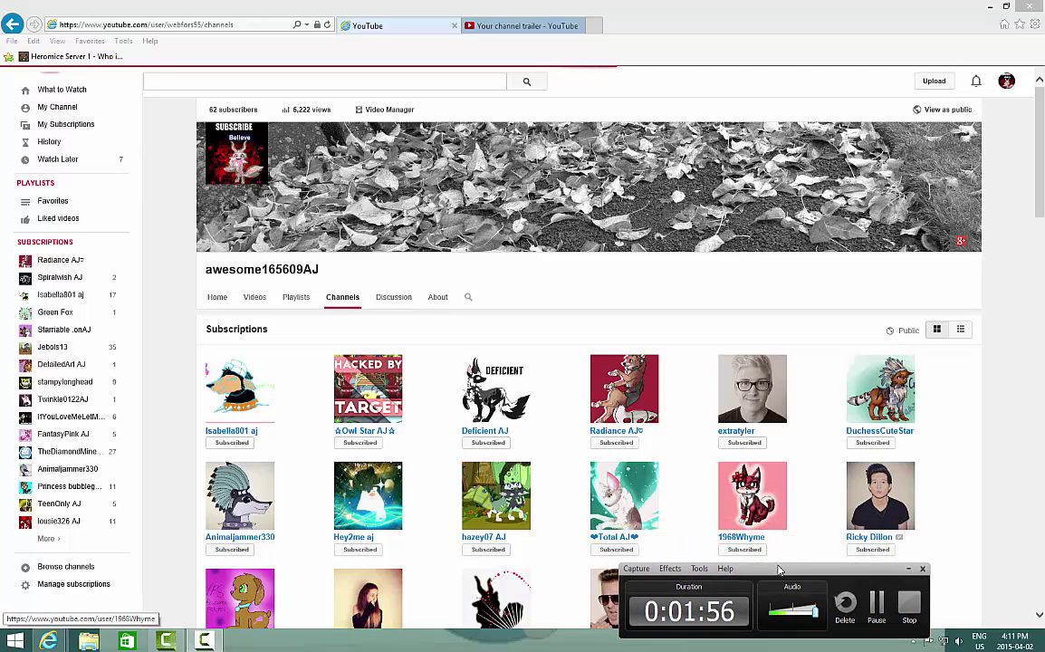